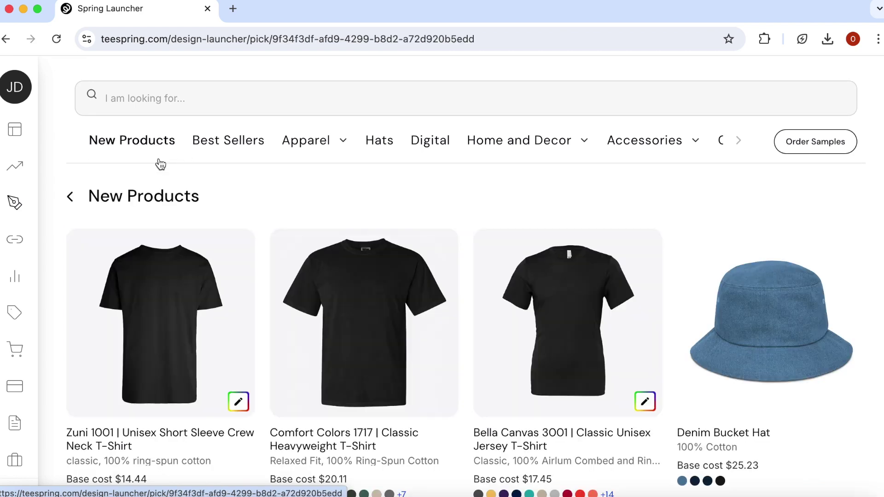
# - Pick the Zuni 1001 Unisex Short Sleeve Crew Neck T-Shirt for designing, and open canva.com in a new browser tab
pyautogui.click(179, 346)
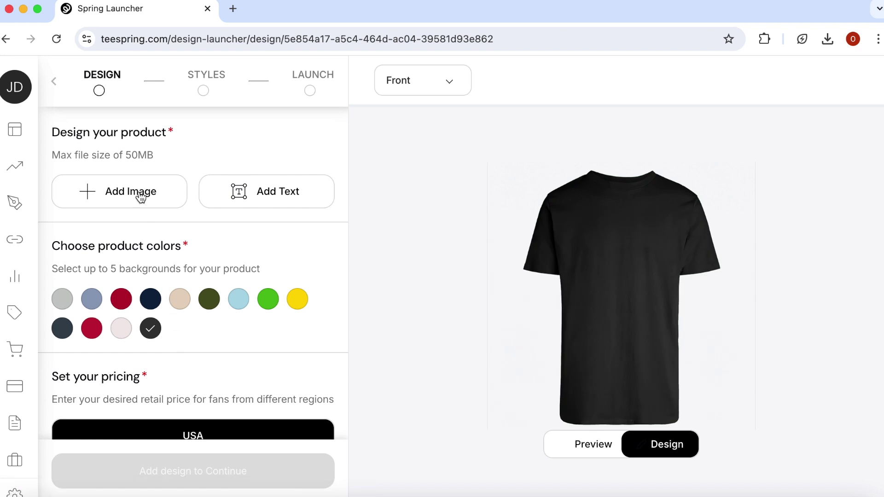
pyautogui.press('super+t')
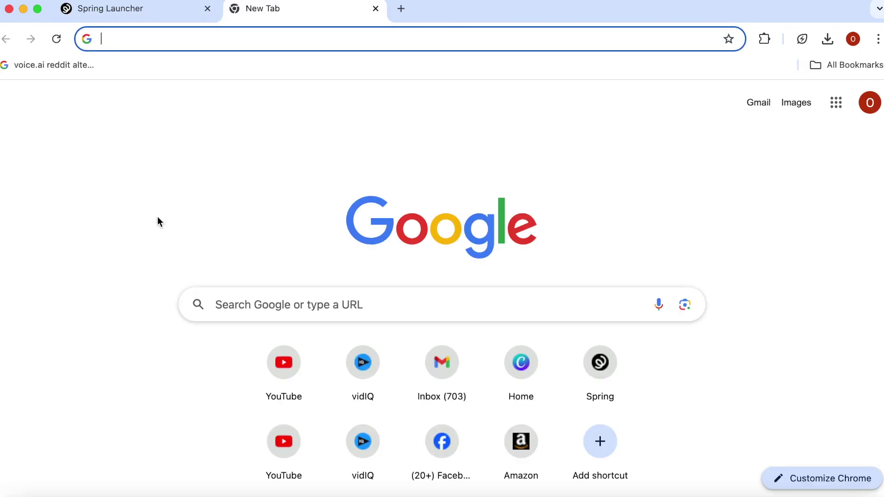
pyautogui.write('canva.co')
pyautogui.press('Return')
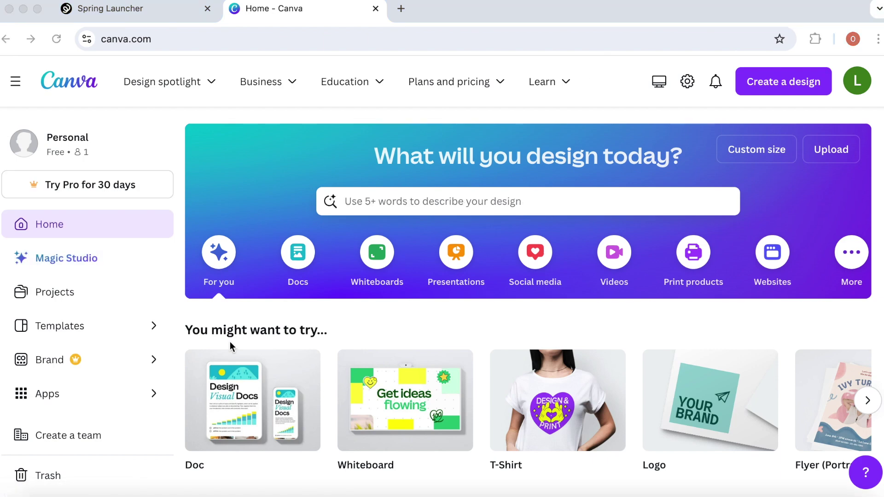
# - Search Canva's templates for "t-shirt" and open the T-Shirt Logo template category
pyautogui.click(393, 203)
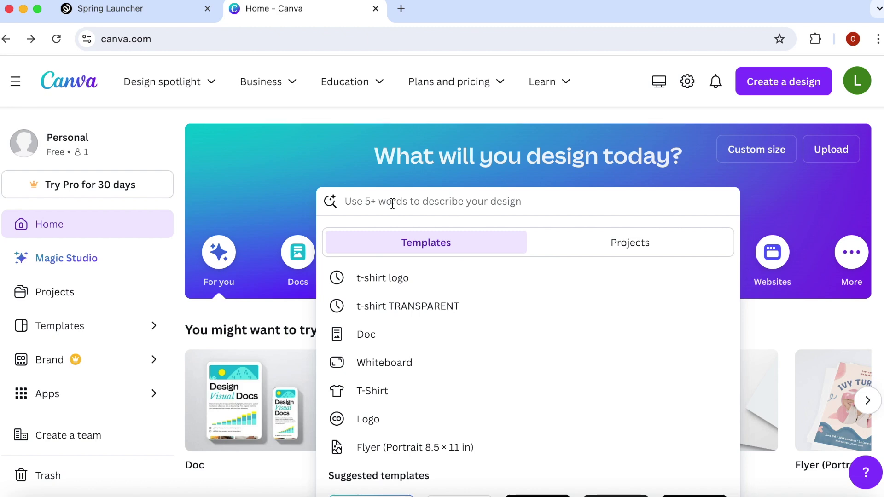
pyautogui.write('t-shirt')
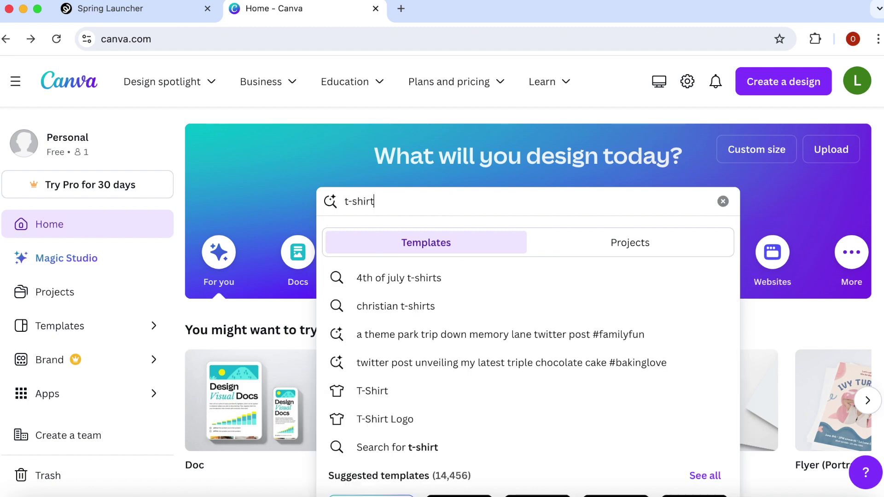
pyautogui.click(444, 421)
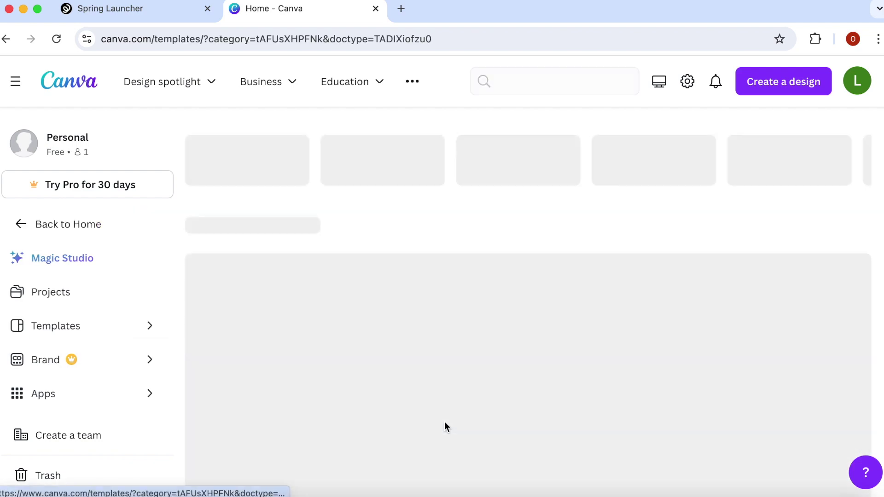
# - Find the black Fitness Centre T-shirt template with the fist and dumbbell graphic and open it for customizing
pyautogui.scroll(-15, 445, 427)
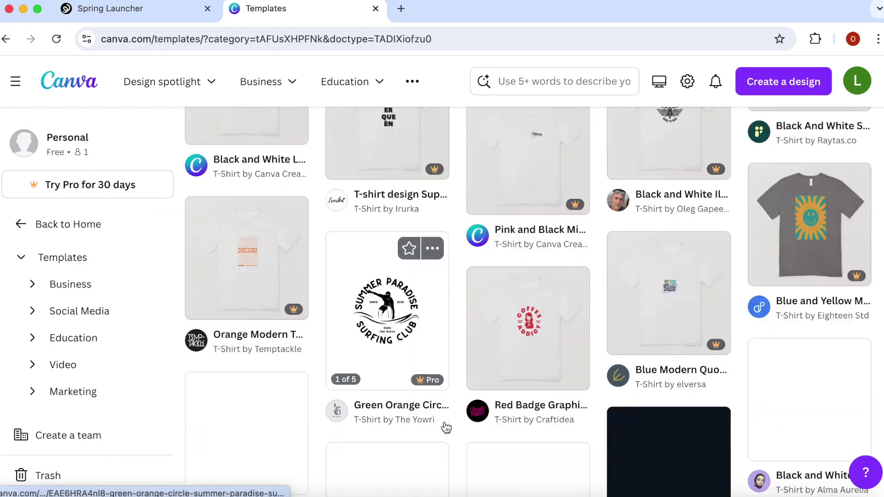
pyautogui.scroll(-15, 446, 427)
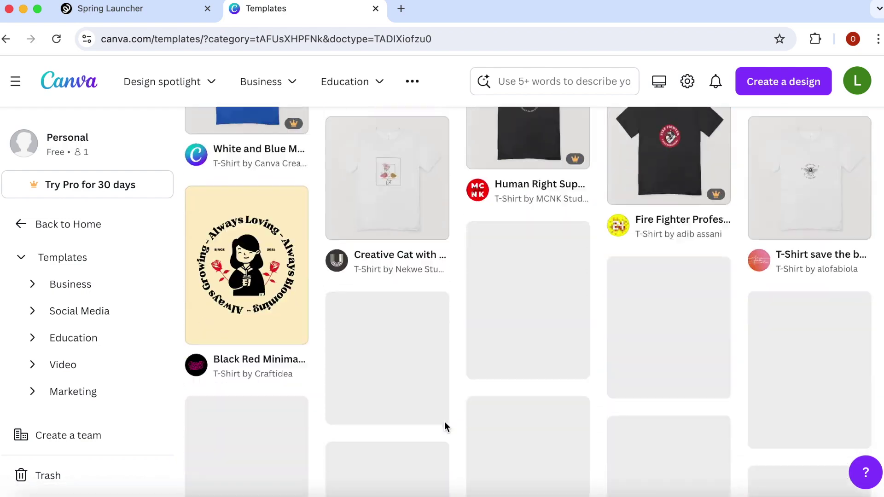
pyautogui.scroll(-15, 445, 426)
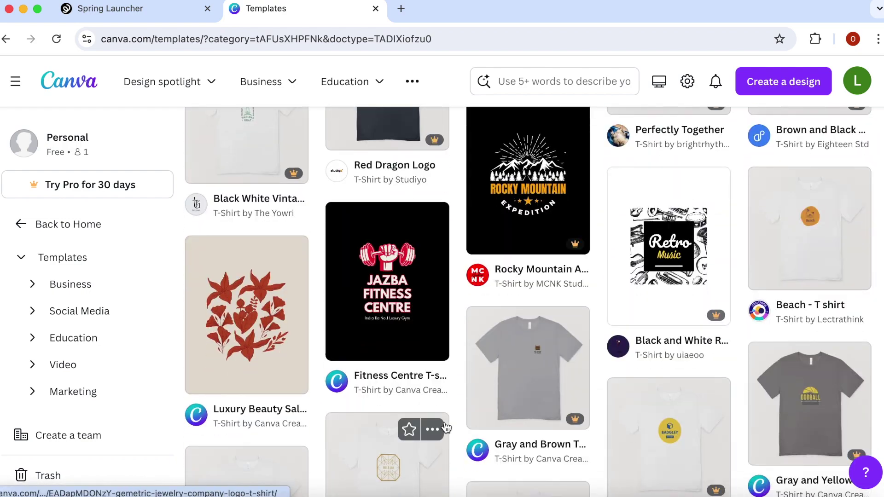
pyautogui.click(414, 316)
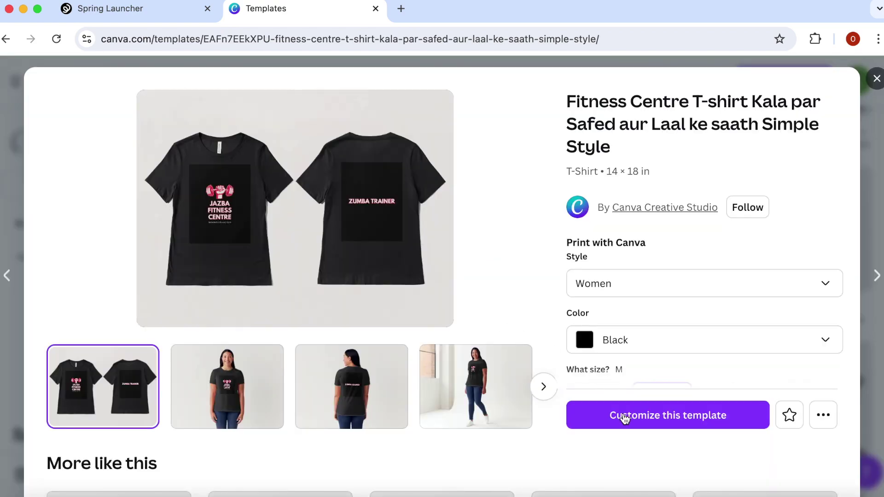
pyautogui.click(624, 415)
# - Delete the fist-and-dumbbell graphic and the small tagline below JAZBA FITNESS CENTRE on page 1
pyautogui.click(339, 349)
pyautogui.doubleClick(340, 348)
pyautogui.press('BackSpace')
# - Add the flexing bodybuilder silhouette from the recently used elements to page 1 and colour it white
pyautogui.click(41, 177)
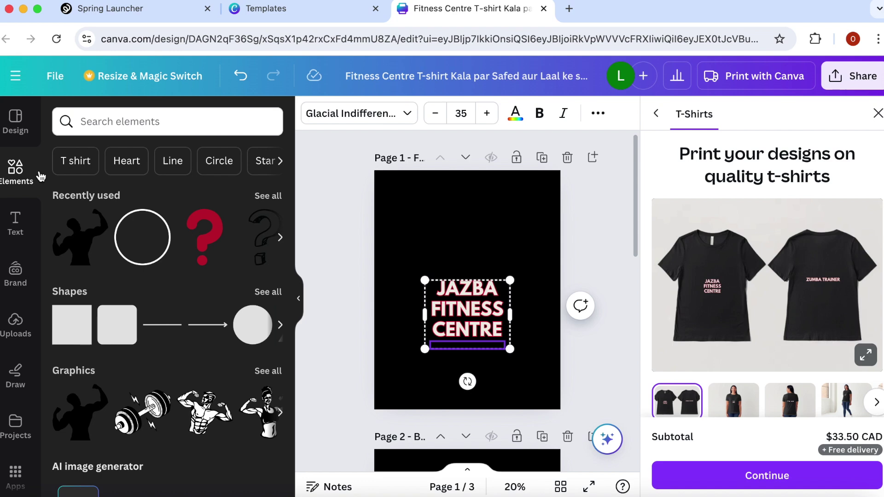
pyautogui.click(79, 252)
pyautogui.click(439, 120)
pyautogui.click(265, 390)
# - Add the recently used circle outline, colour it white, and enlarge and centre it so it surrounds the bodybuilder silhouette
pyautogui.click(5, 179)
pyautogui.click(142, 238)
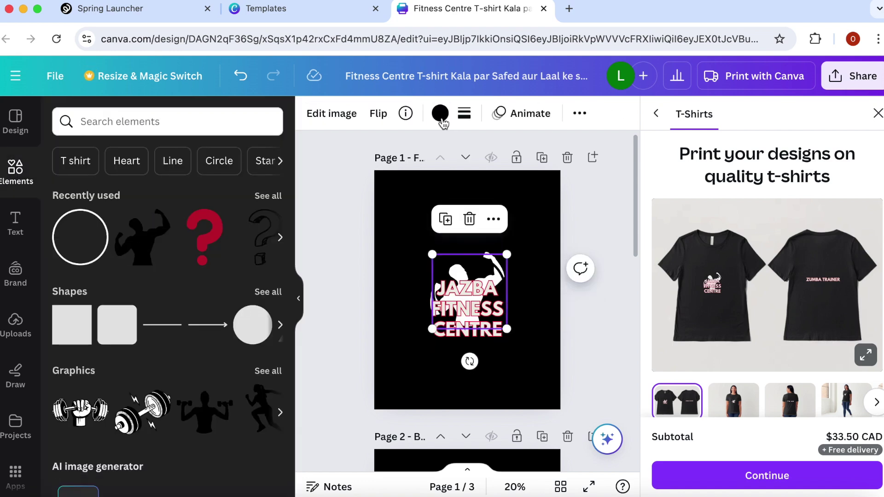
pyautogui.click(439, 113)
pyautogui.click(227, 199)
pyautogui.moveTo(506, 329); pyautogui.dragTo(597, 419)
pyautogui.moveTo(524, 364); pyautogui.dragTo(476, 317)
# - Replace the JAZBA FITNESS CENTRE text with "Just Flexin" and place it beneath the silhouette inside the circle
pyautogui.doubleClick(471, 311)
pyautogui.write('Just Flexi')
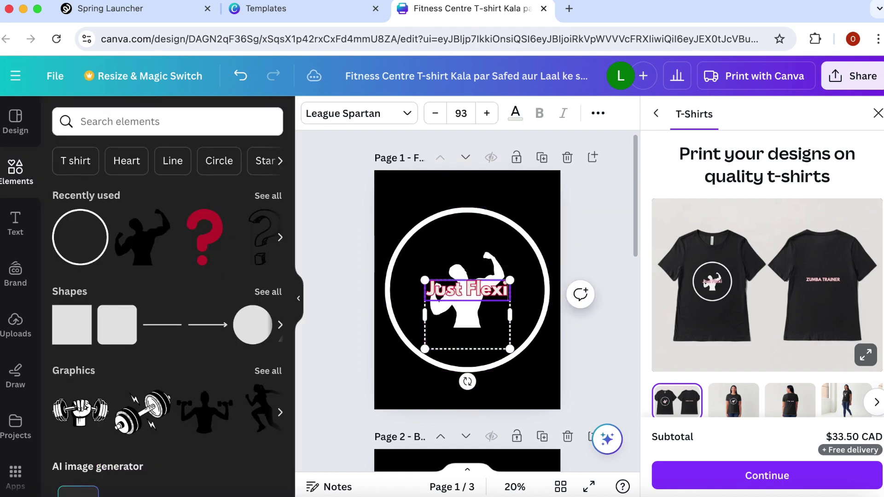
pyautogui.write('n')
pyautogui.press('Escape')
pyautogui.click(340, 316)
# - Delete the ZUMBA TRAINER back page and the t-shirt mockup page, leaving only the front design
pyautogui.click(567, 440)
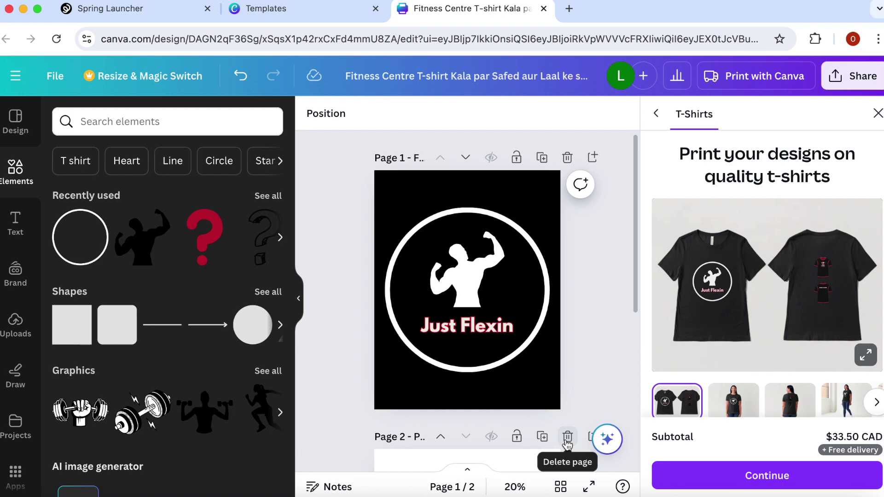
pyautogui.hotkey('ctrl', 'z')
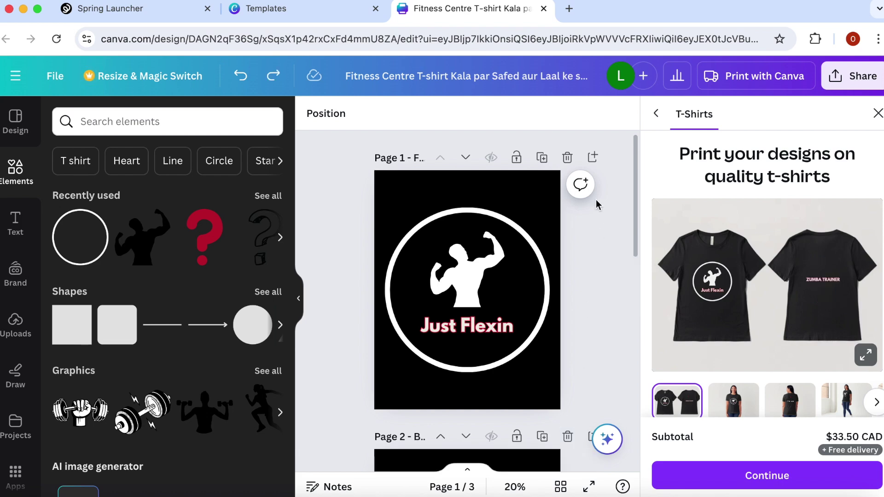
pyautogui.scroll(-5, 597, 260)
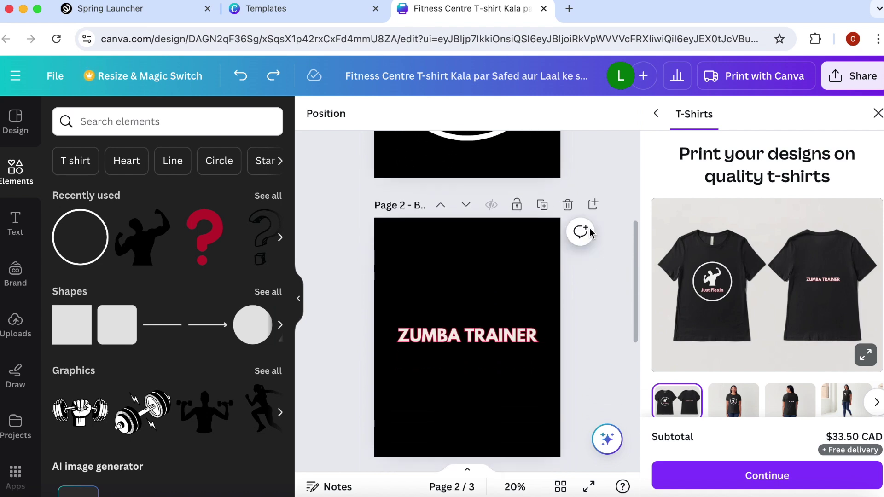
pyautogui.click(568, 205)
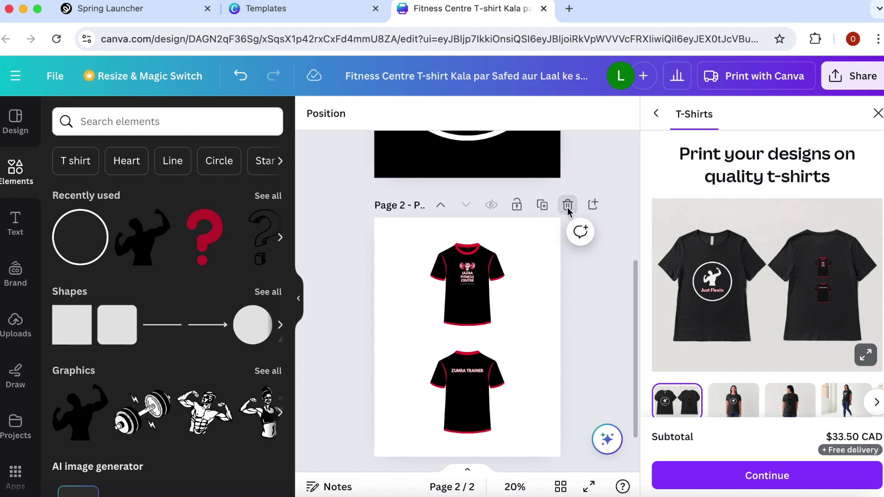
pyautogui.click(568, 207)
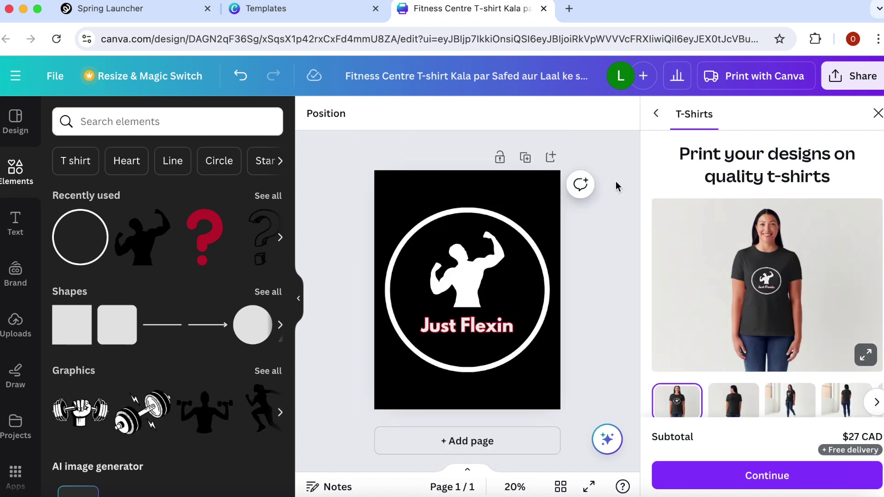
# - Download the design as a PNG with a transparent background
pyautogui.click(839, 79)
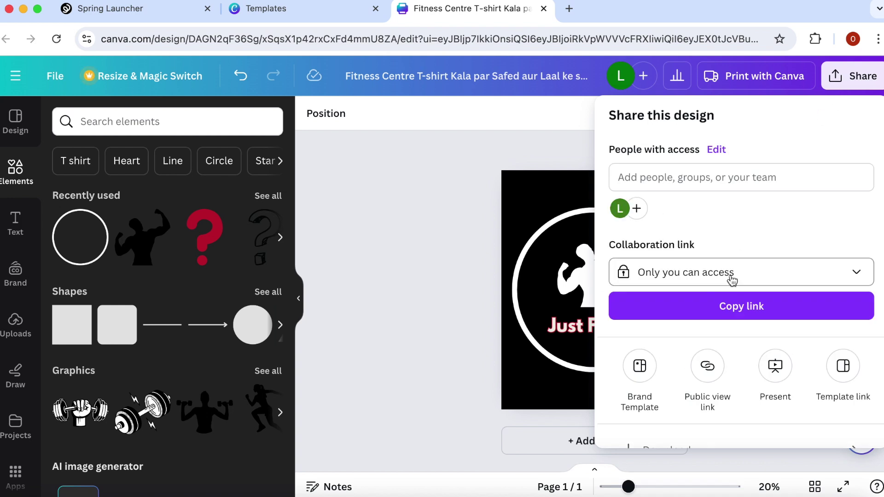
pyautogui.scroll(-3, 730, 278)
pyautogui.click(705, 335)
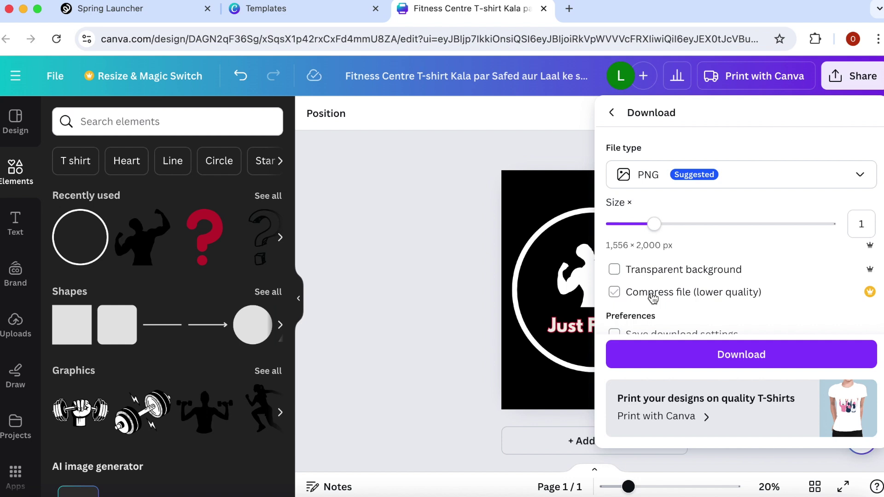
pyautogui.click(615, 270)
pyautogui.click(670, 354)
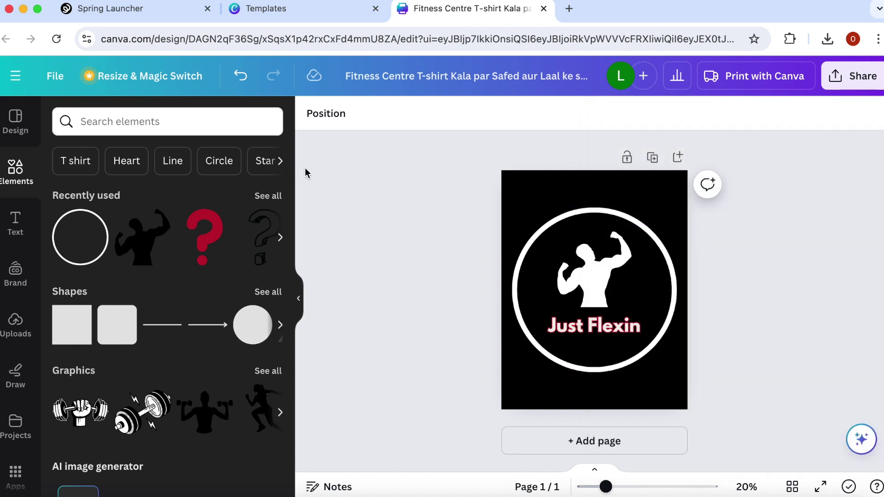
# - Return to the Spring Launcher, add Front (1).png as the shirt's front artwork, and shift it slightly lower on the chest
pyautogui.click(152, 14)
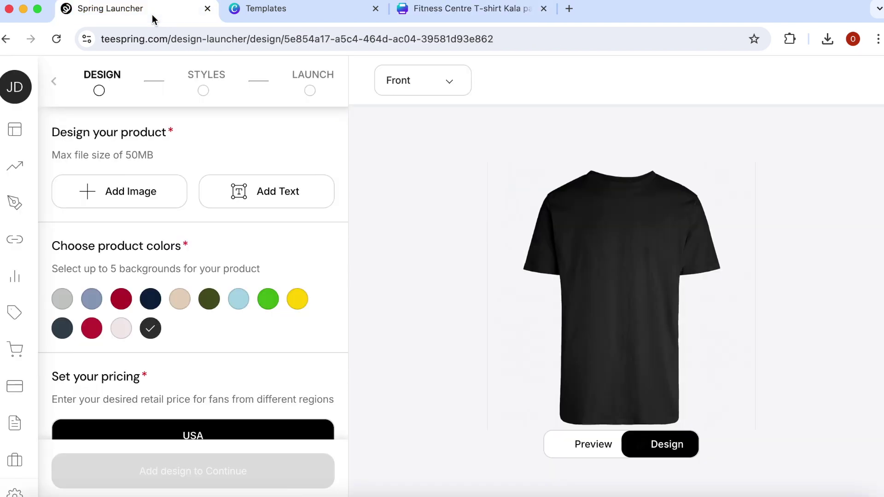
pyautogui.click(142, 193)
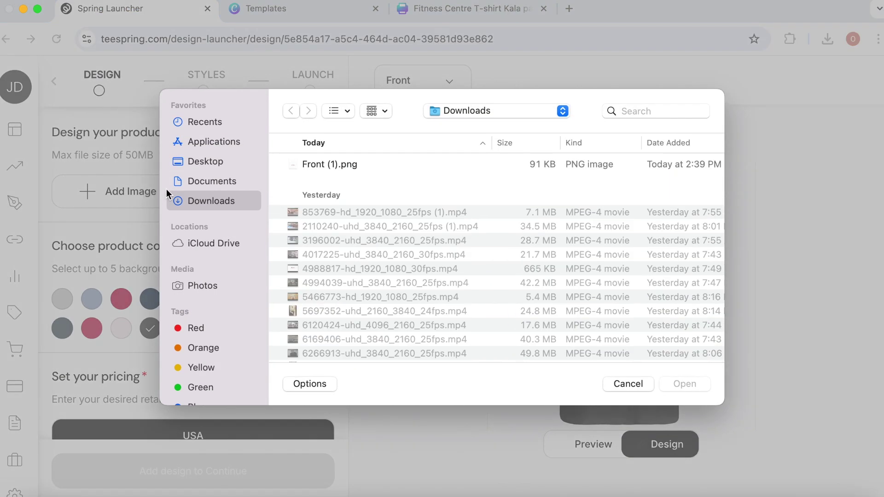
pyautogui.doubleClick(323, 164)
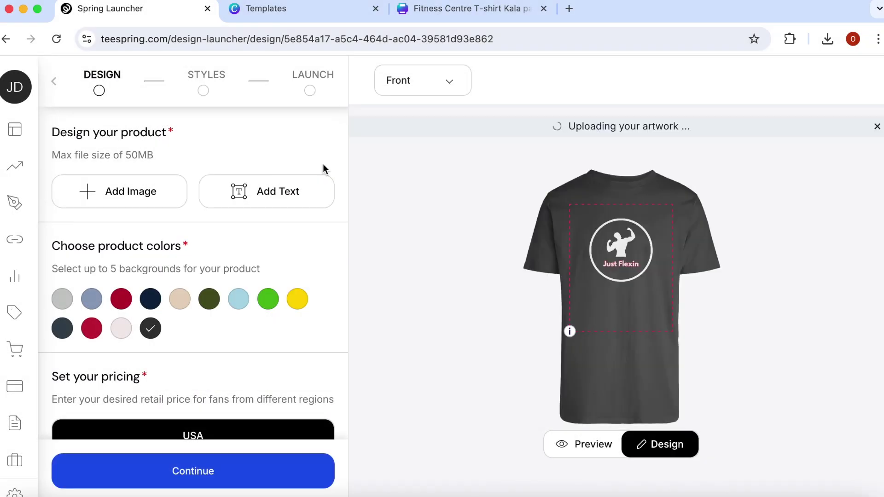
pyautogui.moveTo(631, 264); pyautogui.dragTo(630, 274)
pyautogui.click(480, 287)
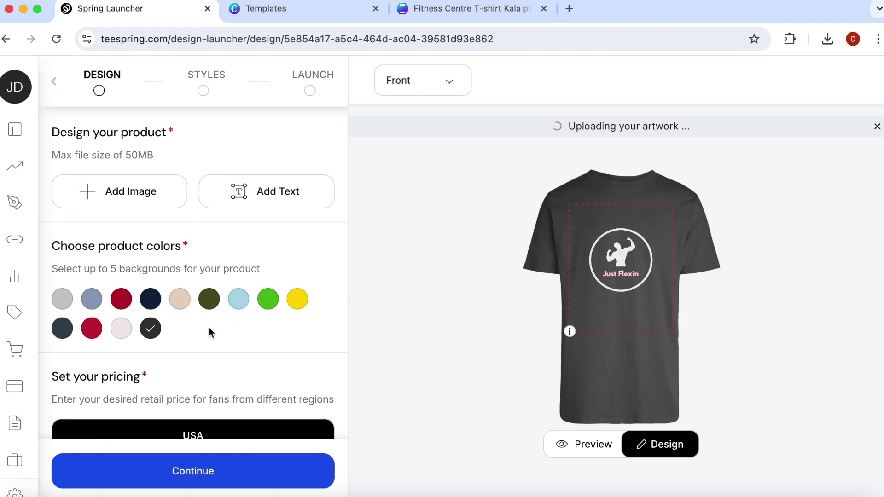
# - Accept the preselected product colour and USA retail price, and continue to the listing's launch stage
pyautogui.scroll(-5, 283, 325)
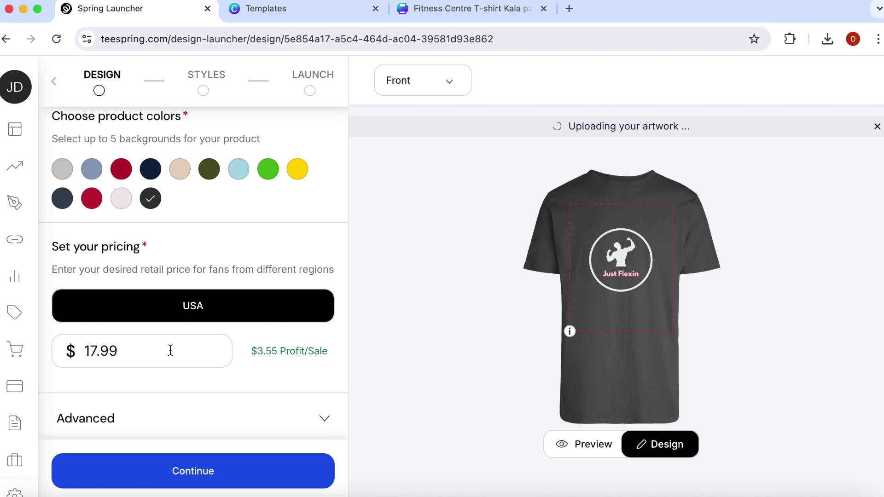
pyautogui.scroll(-3, 170, 350)
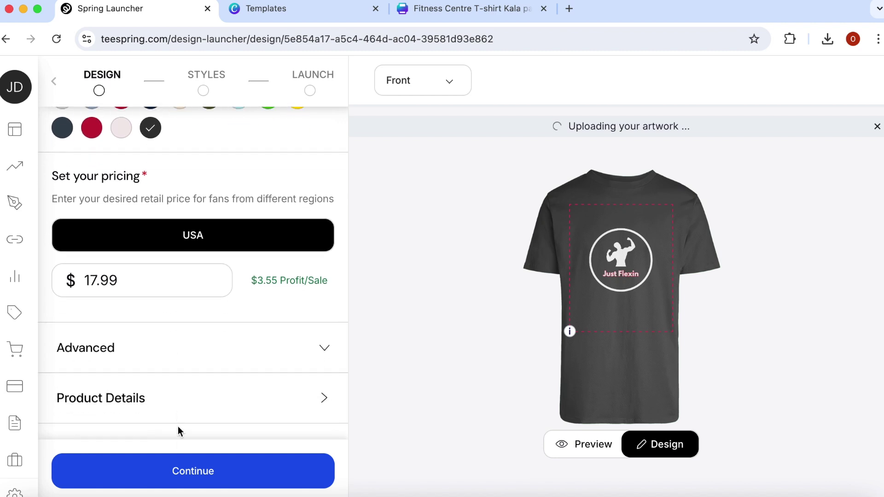
pyautogui.click(179, 469)
# - Title the listing "Stylish Flexin T", enter the description "Get your stylish Just Flexin T-Shirt", and launch it
pyautogui.click(217, 218)
pyautogui.write('Stylish Flexin T')
pyautogui.press('Tab')
pyautogui.write('Get y')
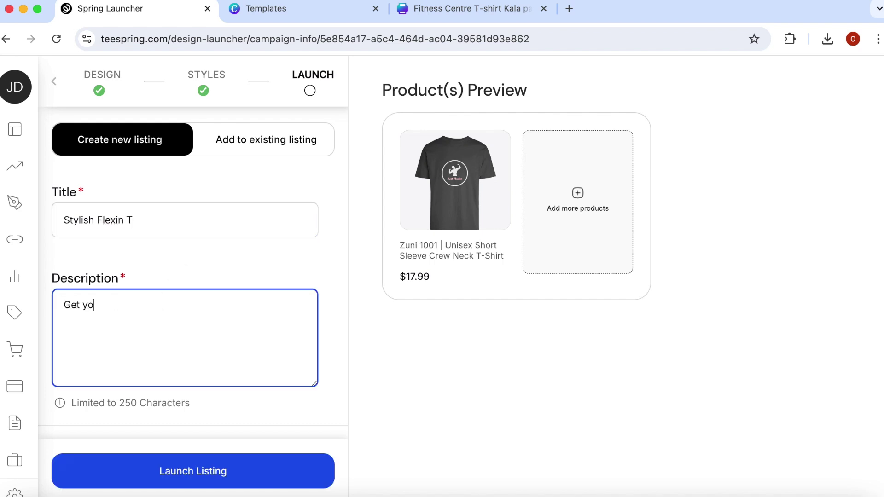
pyautogui.write('our stylish Just Flexin T-Shirt')
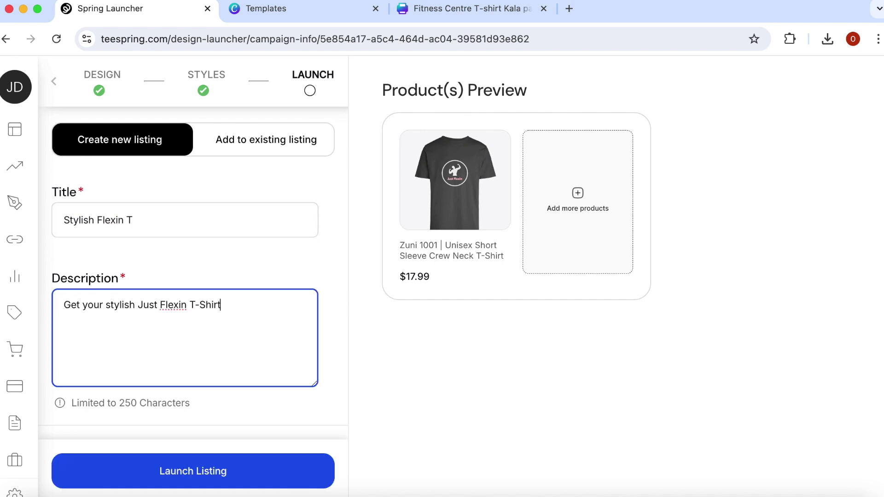
pyautogui.click(171, 476)
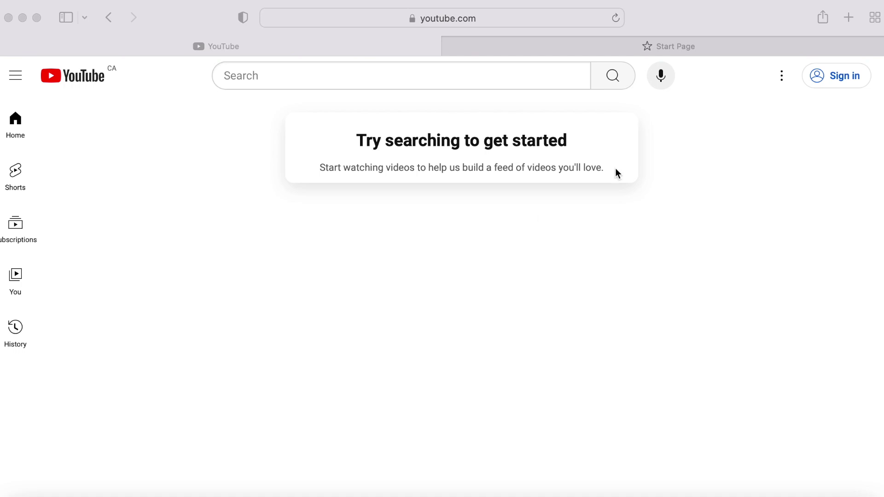
# - Switch to YouTube, sign in to the channel's account, and open the Earn section in YouTube Studio
pyautogui.click(838, 80)
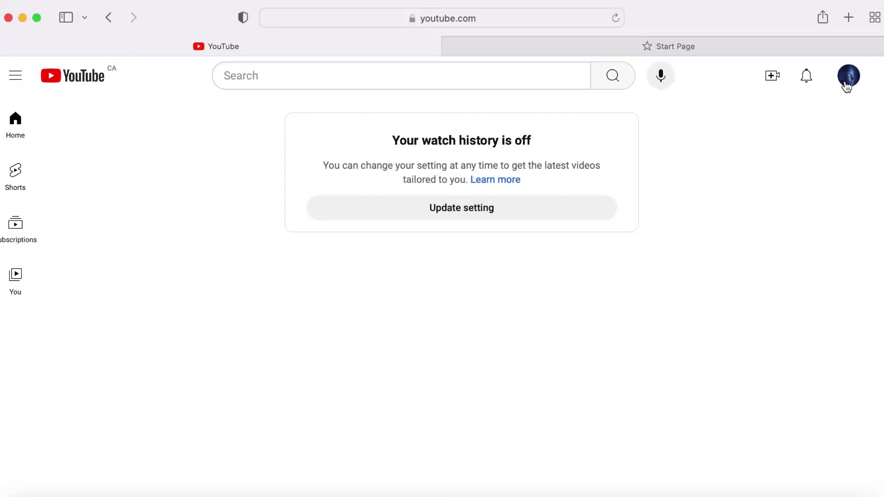
pyautogui.click(848, 85)
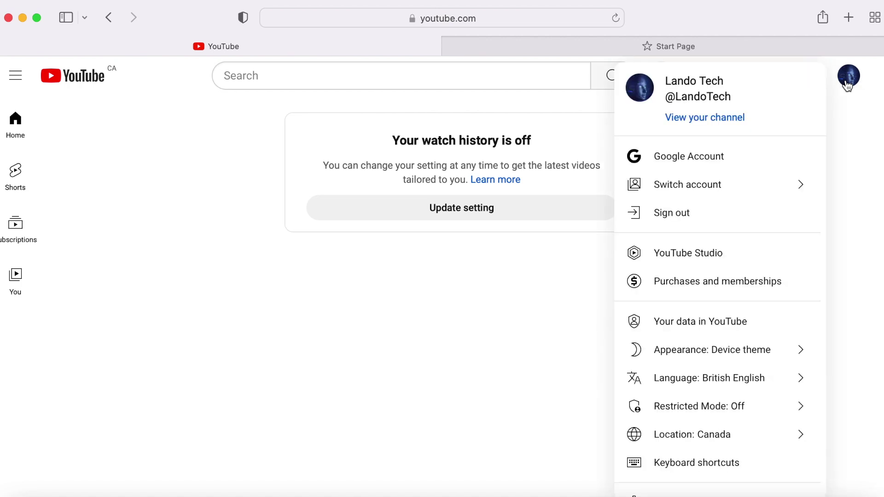
pyautogui.click(720, 263)
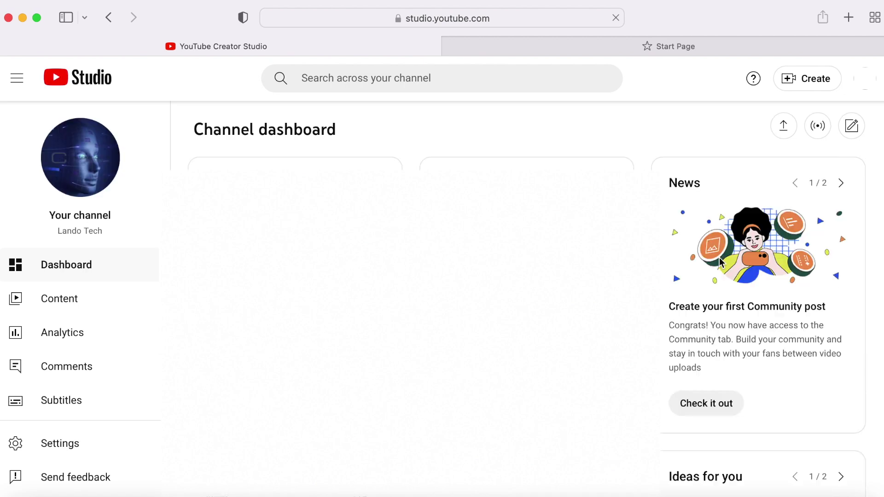
pyautogui.scroll(-5, 99, 351)
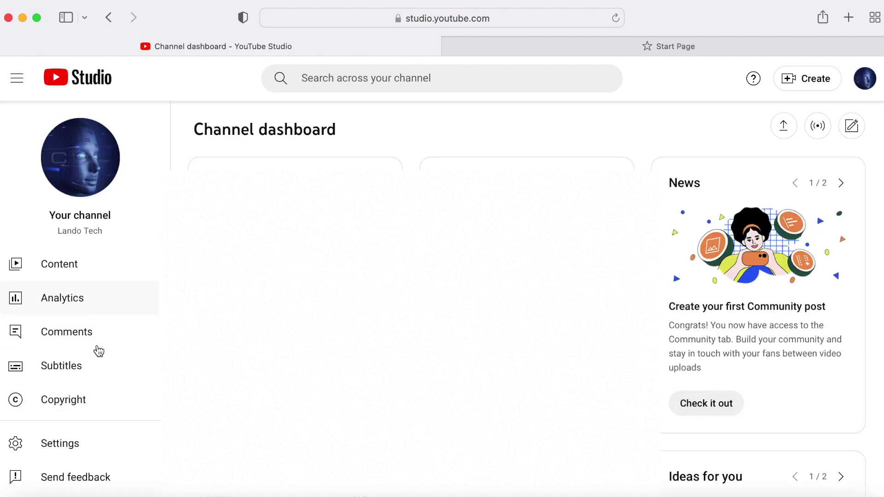
pyautogui.click(81, 348)
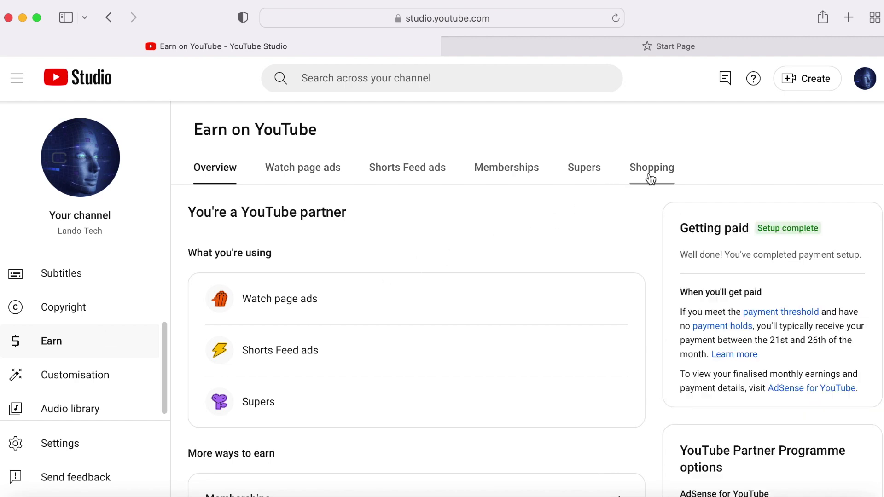
# - In the Shopping section, choose Spring as the shop to connect, agree to the merchandise shelf terms, and accept them
pyautogui.click(653, 171)
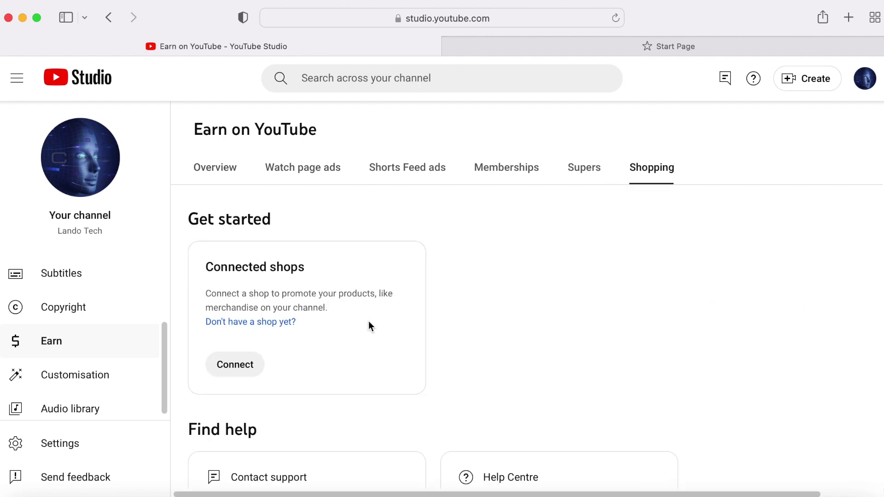
pyautogui.click(239, 373)
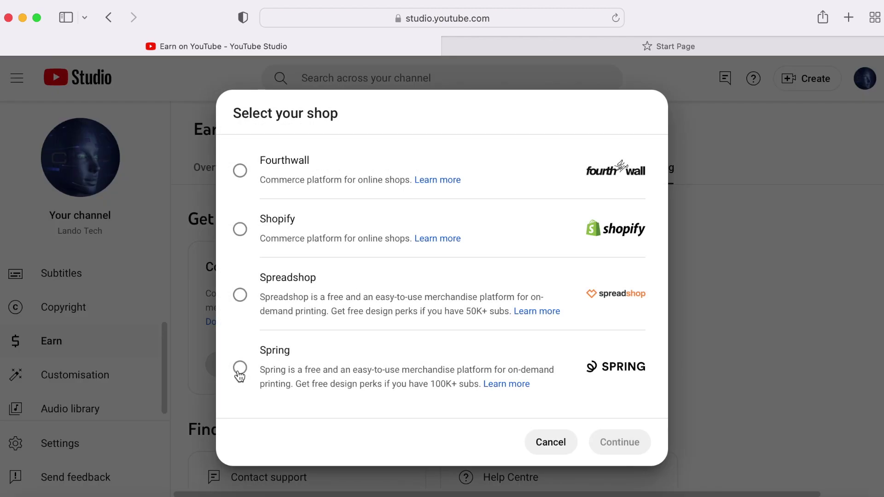
pyautogui.click(241, 372)
pyautogui.click(600, 435)
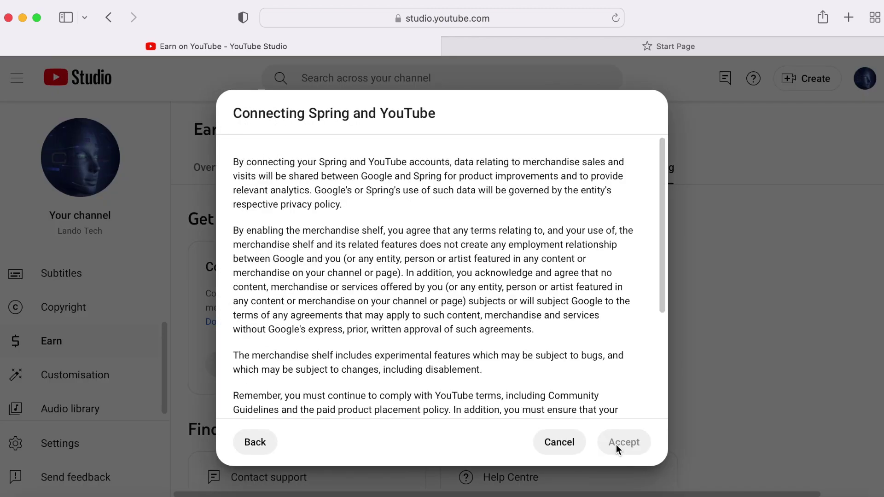
pyautogui.scroll(-1, 544, 325)
pyautogui.scroll(-5, 543, 325)
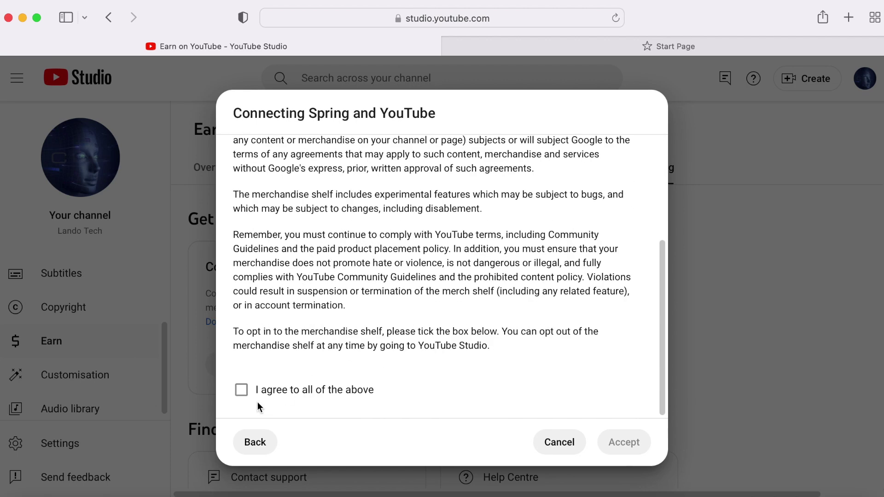
pyautogui.click(244, 392)
pyautogui.click(630, 451)
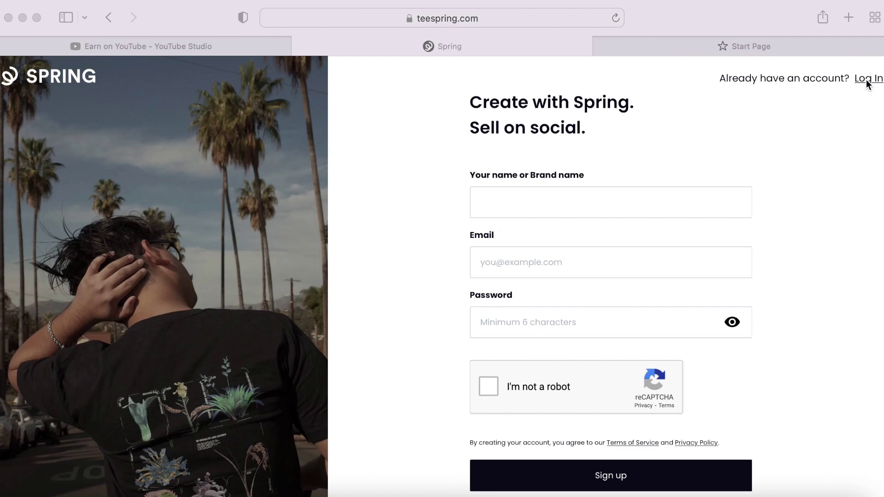
# - Log in to the existing Spring account and link the YouTube channel by signing in with Google and granting Spring access
pyautogui.click(866, 79)
pyautogui.click(866, 80)
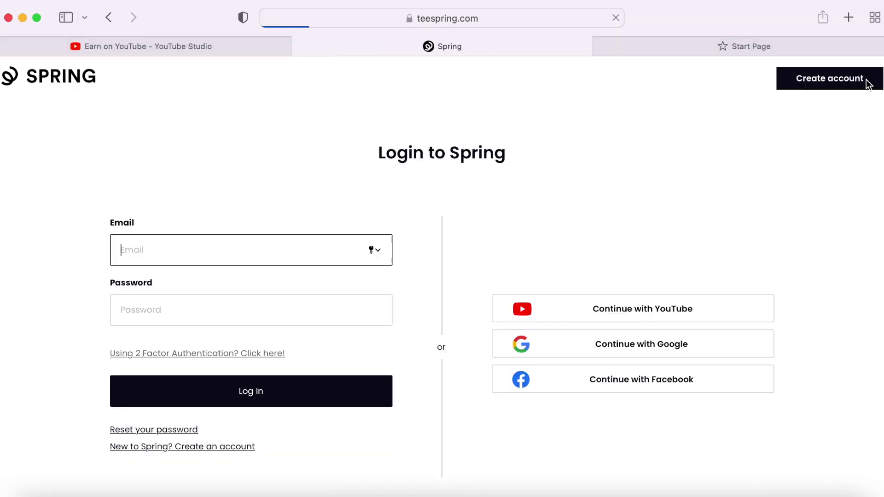
pyautogui.click(868, 84)
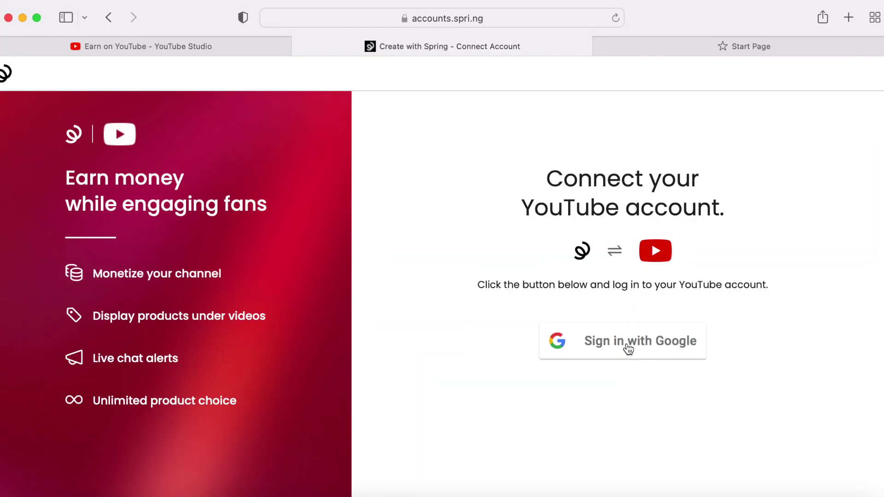
pyautogui.click(628, 348)
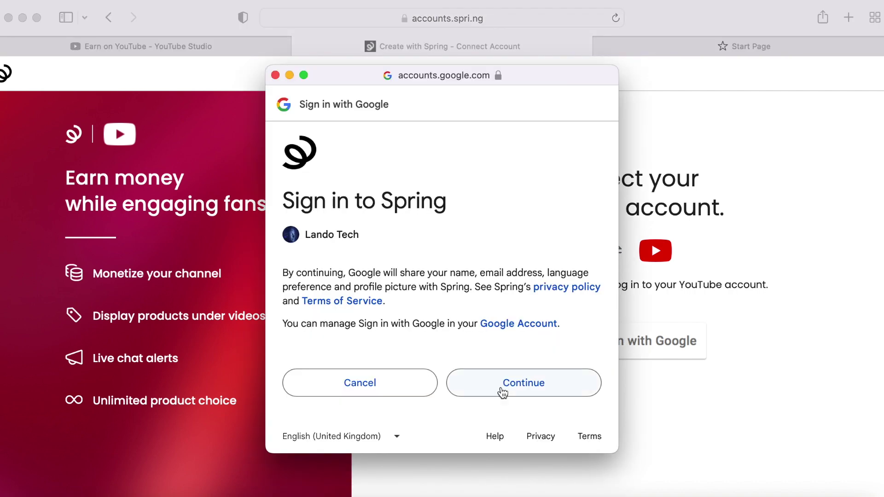
pyautogui.click(500, 391)
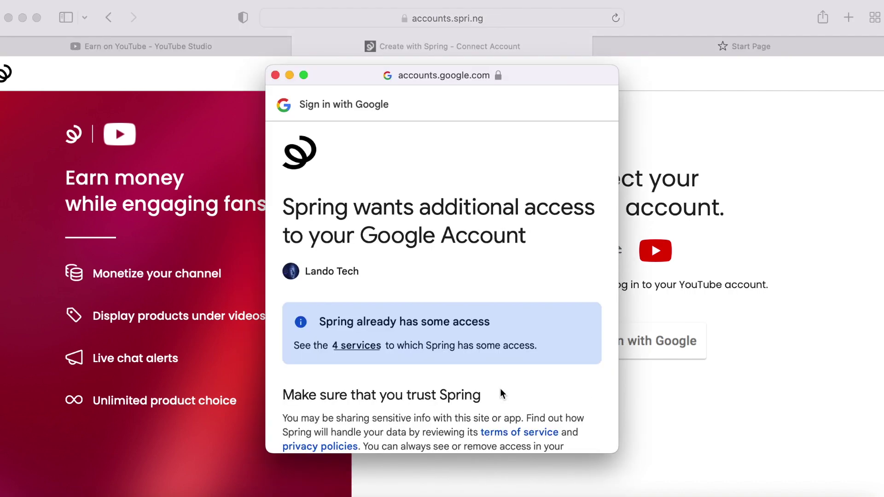
pyautogui.scroll(-3, 468, 340)
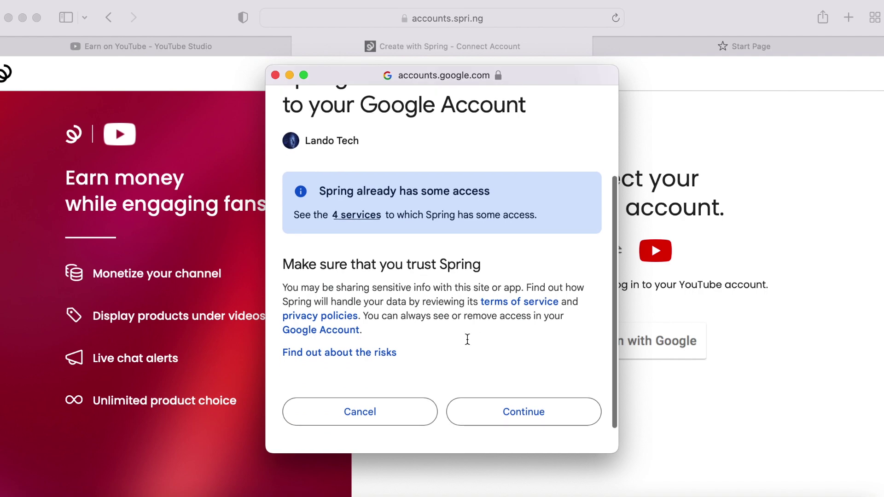
pyautogui.click(519, 380)
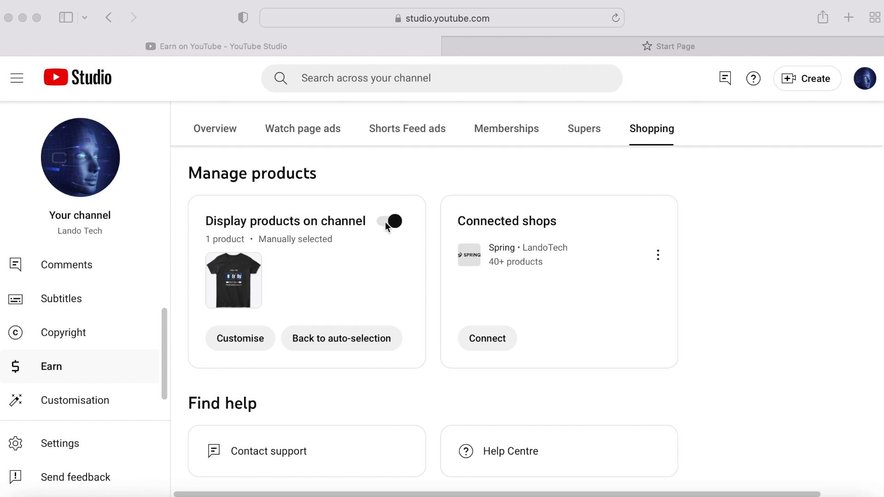
# - Customise the products displayed on the channel by adding the "Autocorrect can go straight to he'll" classic tee, and save the selection
pyautogui.click(244, 339)
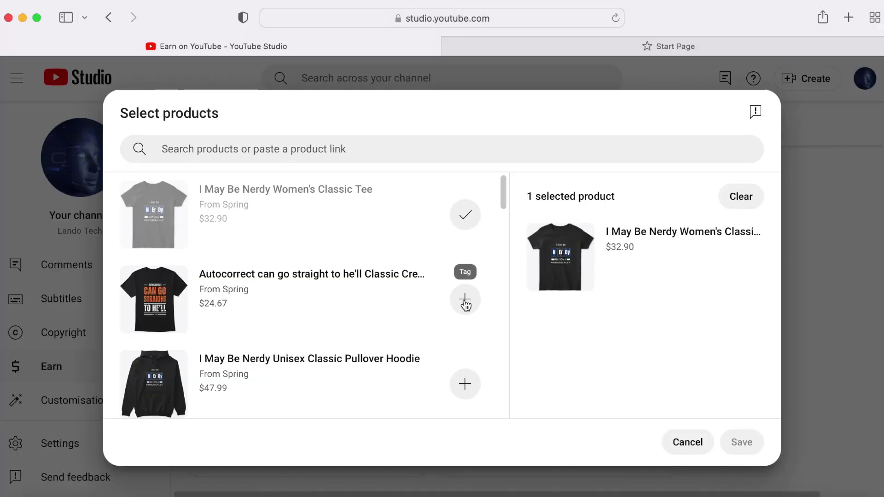
pyautogui.click(466, 299)
pyautogui.click(751, 443)
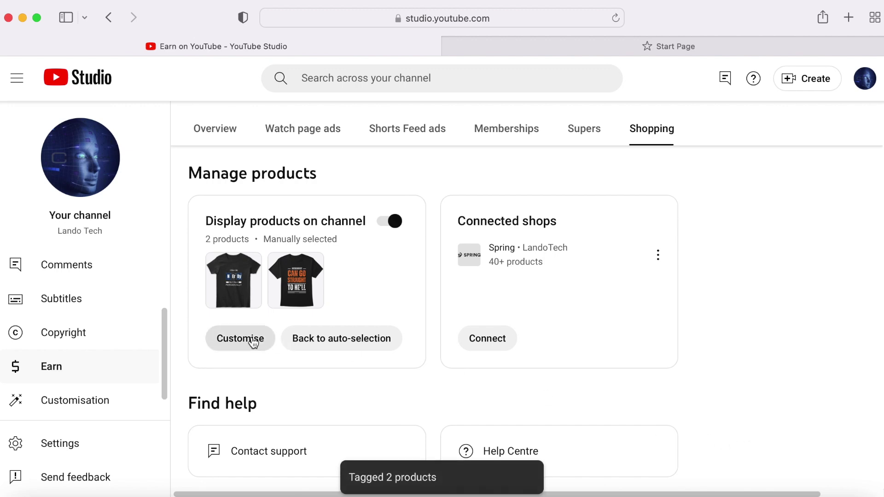
# - Open the details of the video "Best Antivirus for Windows 11 | Best Antivirus 2024" and tag I May Be Nerdy Women's Classic Tee
pyautogui.scroll(2, 79, 359)
pyautogui.scroll(2, 79, 358)
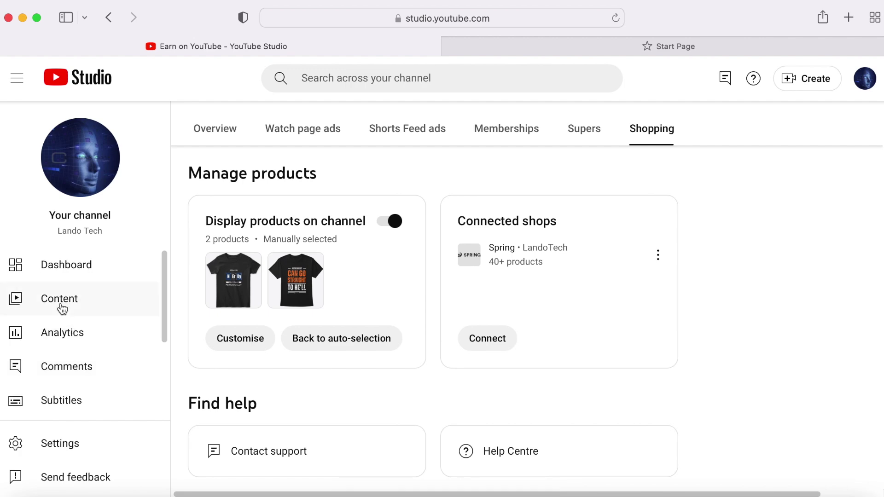
pyautogui.click(62, 308)
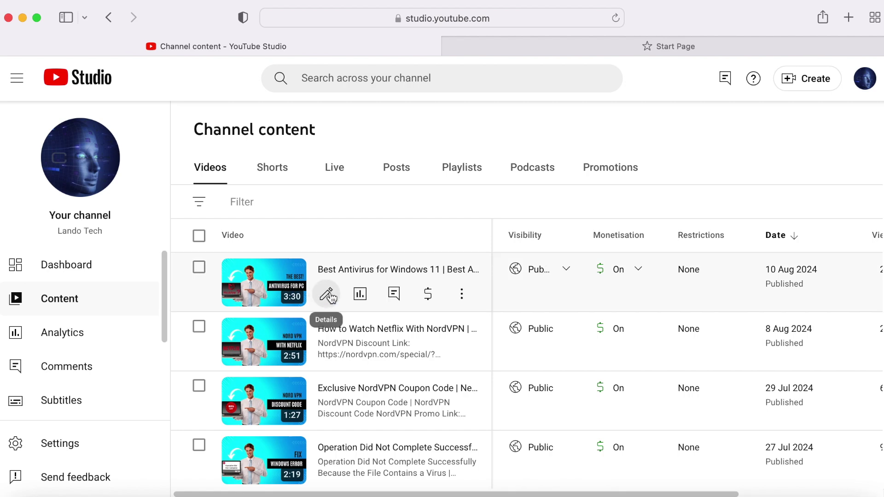
pyautogui.click(328, 294)
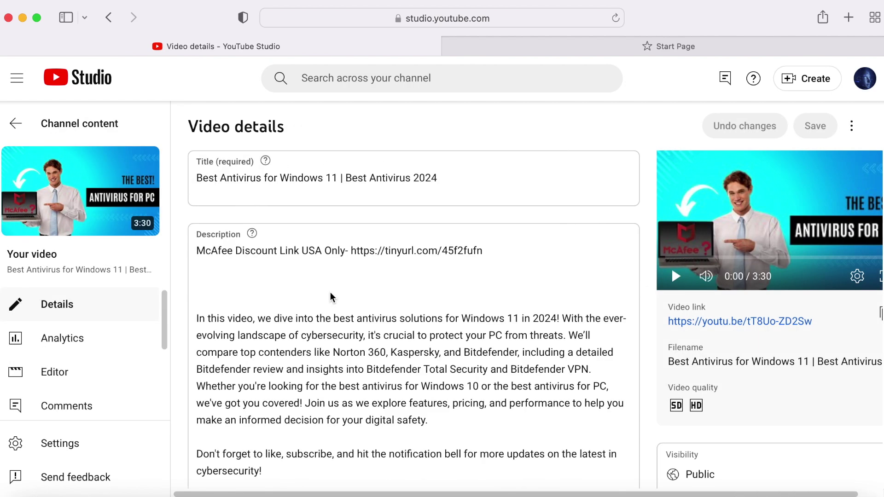
pyautogui.scroll(-3, 735, 368)
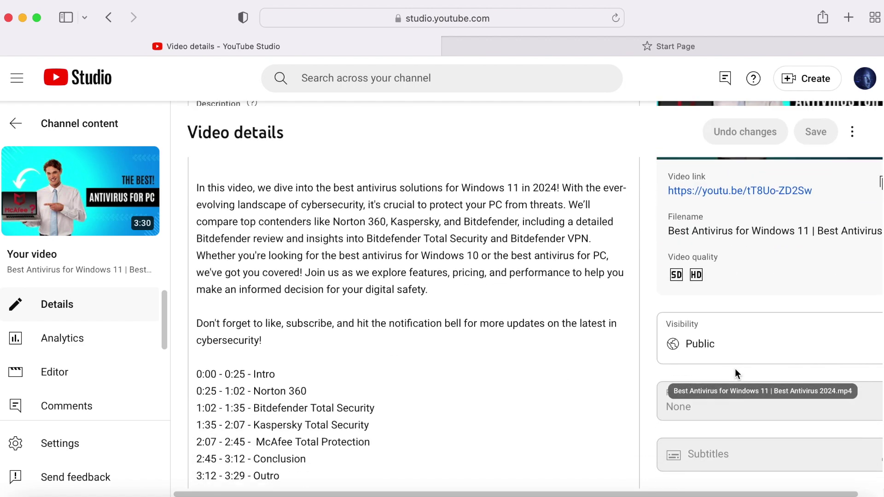
pyautogui.scroll(-6, 735, 368)
pyautogui.click(739, 343)
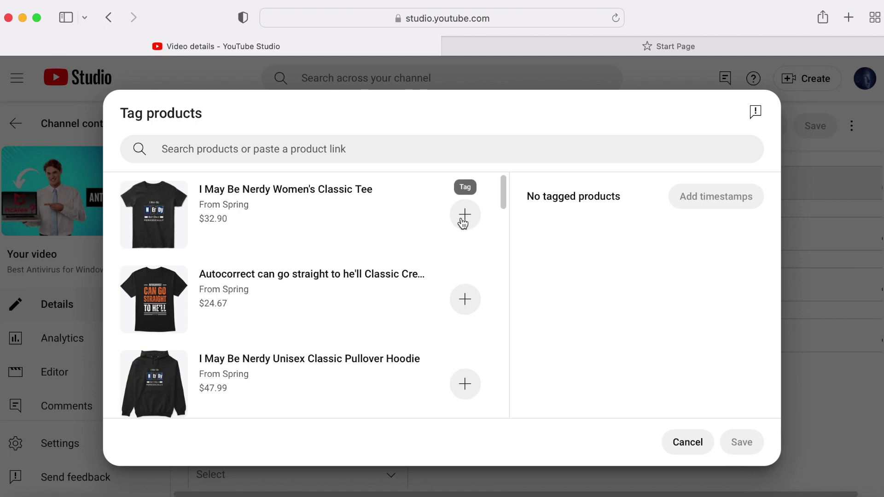
pyautogui.click(463, 224)
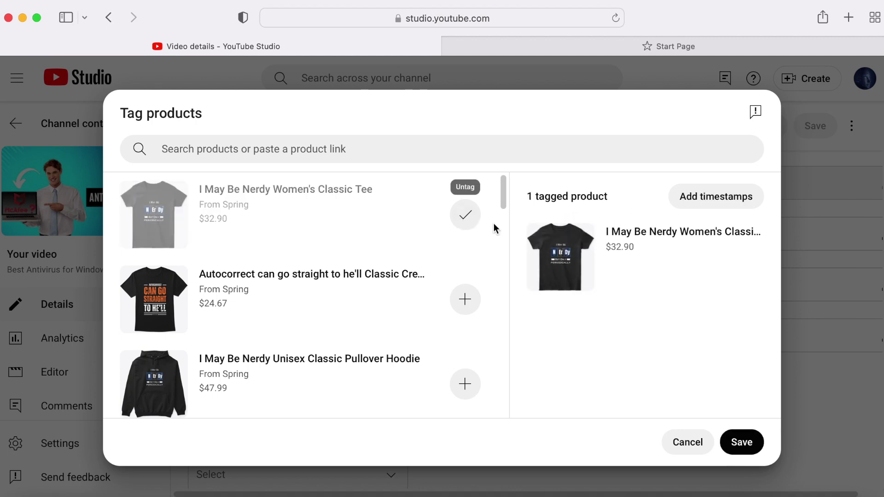
# - Add a timestamp at 1:05:14 for the tagged Women's Classic Tee and save the video's product tags
pyautogui.click(702, 201)
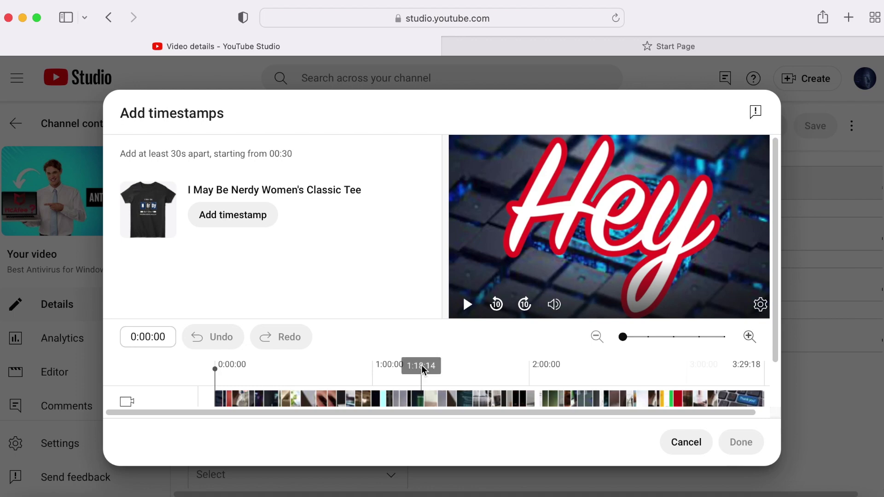
pyautogui.click(388, 375)
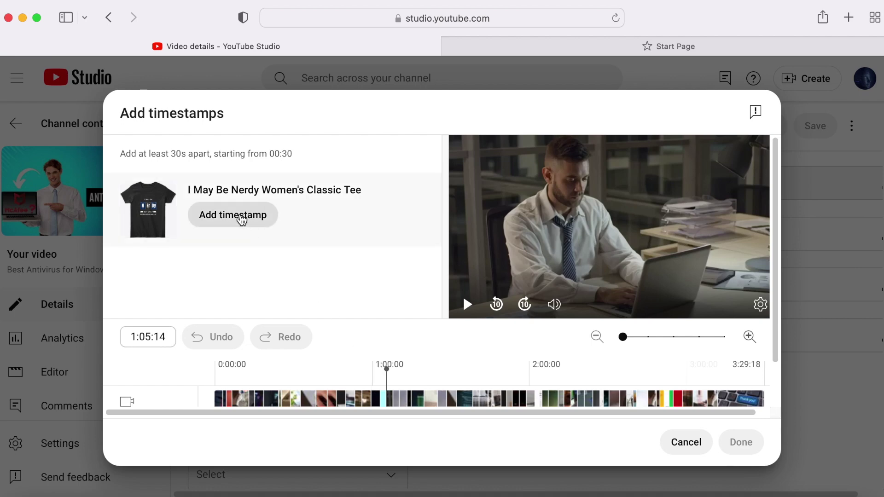
pyautogui.click(241, 219)
pyautogui.press('Return')
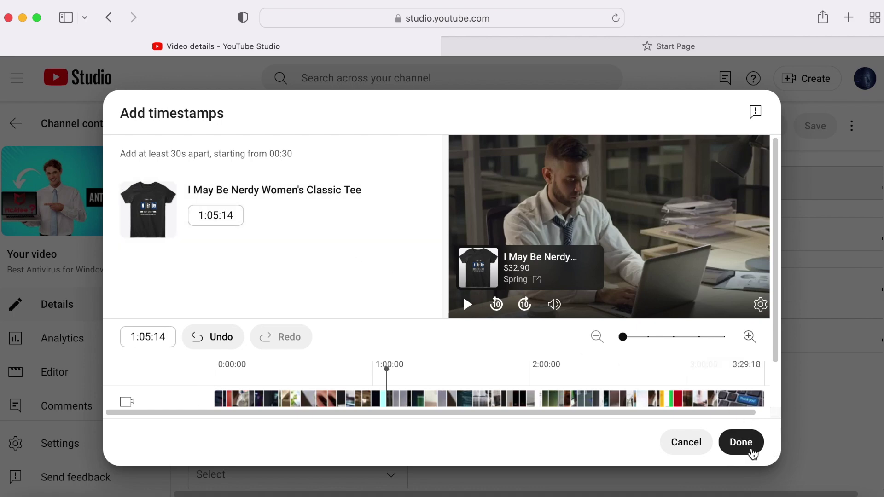
pyautogui.click(749, 450)
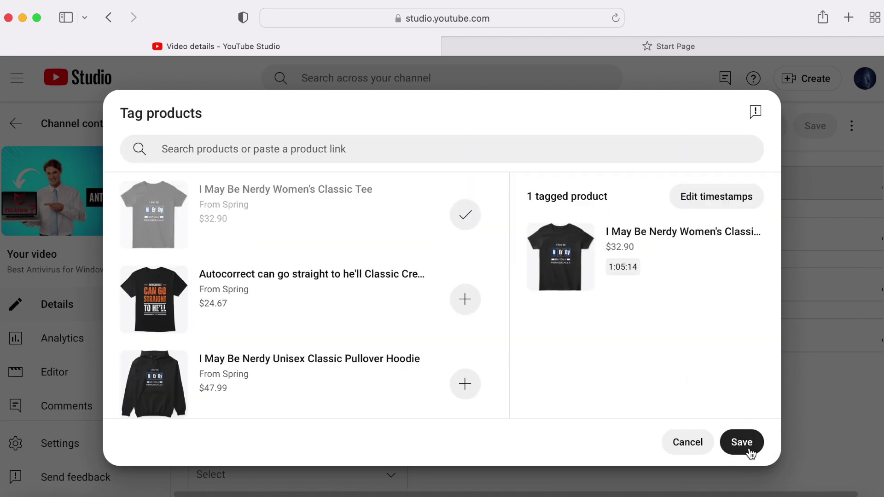
pyautogui.click(751, 453)
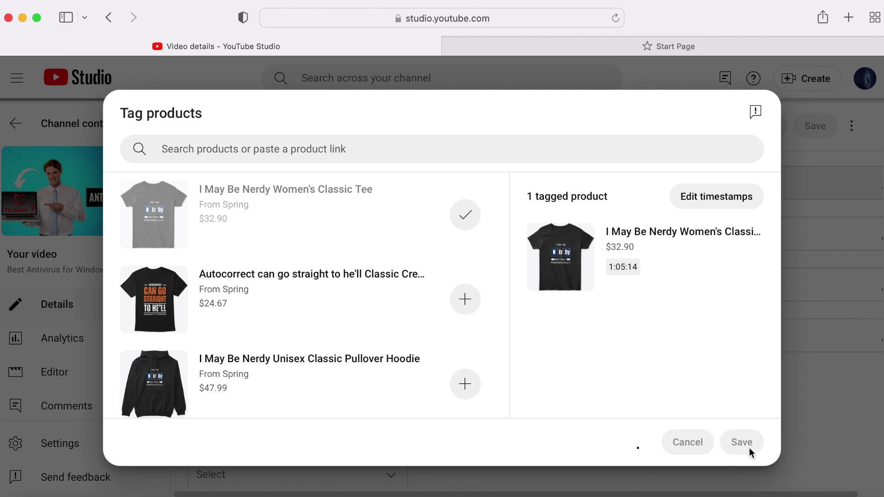